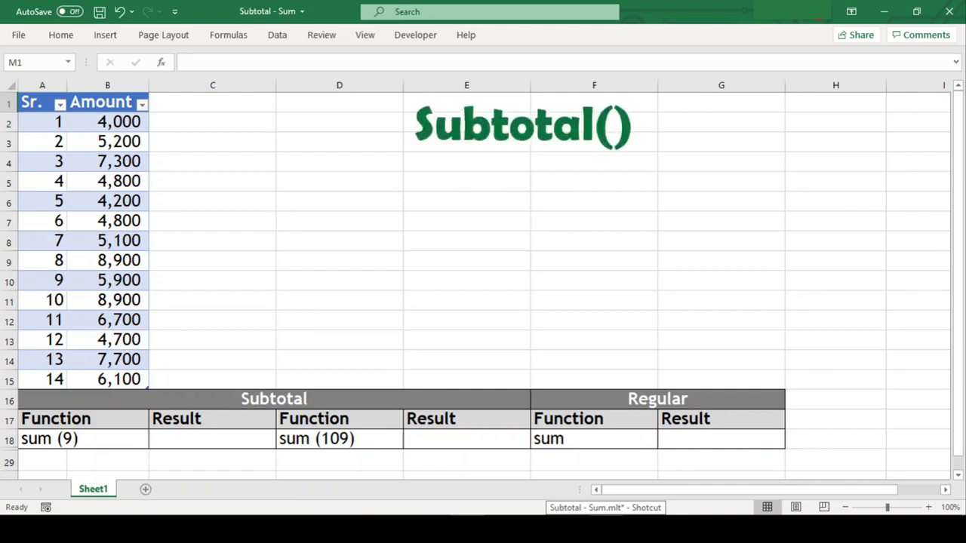
# Total the amounts in B2:B15 with a regular SUM formula.
pyautogui.write('=sum(B2:B15')
pyautogui.press('Return')
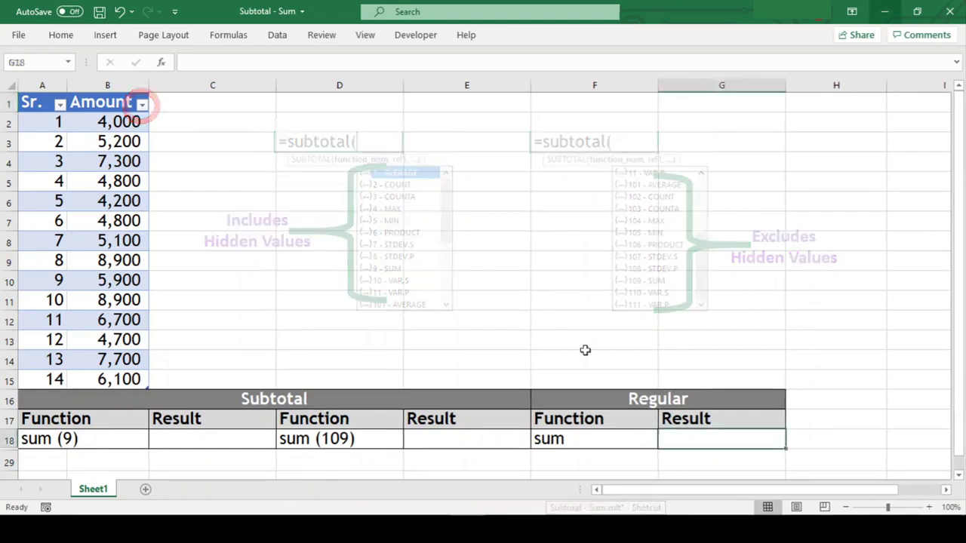
# Start a SUBTOTAL formula in C18 with function number 9 and the range B2:B15.
pyautogui.click(248, 435)
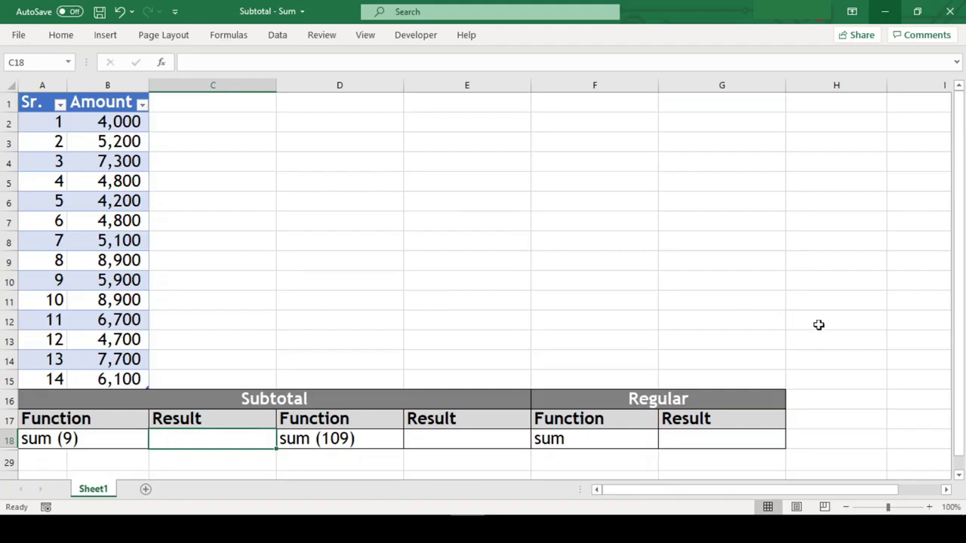
pyautogui.write('=subto')
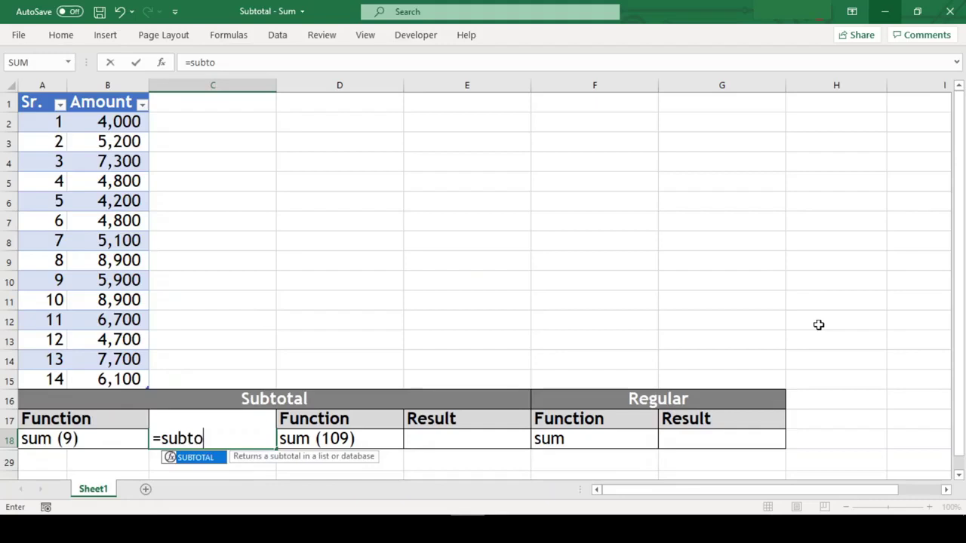
pyautogui.press('Tab')
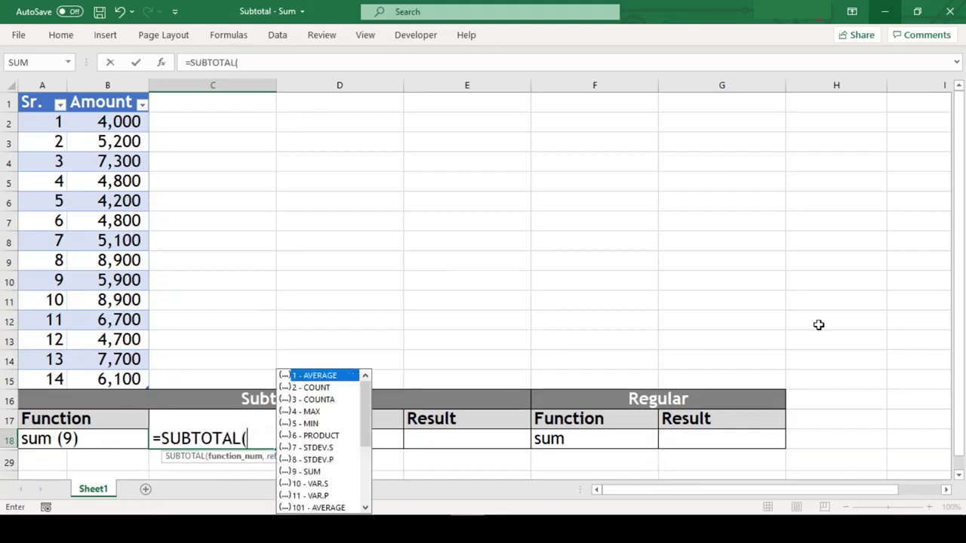
pyautogui.write('9,')
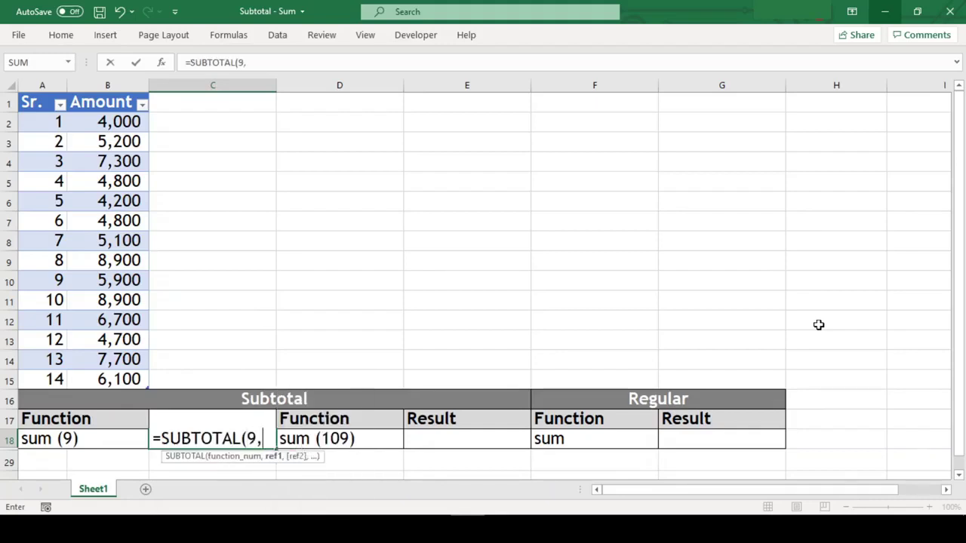
pyautogui.write('b2')
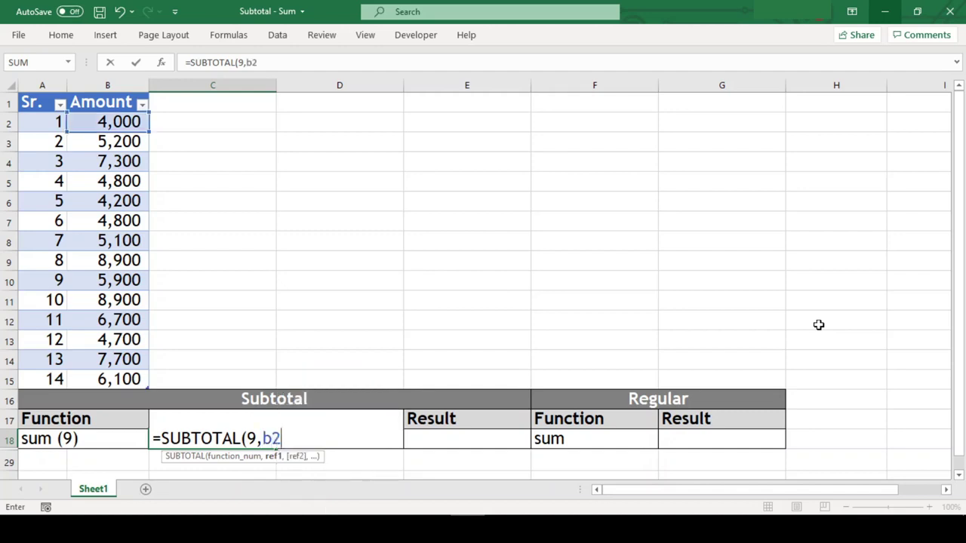
pyautogui.write(':b15')
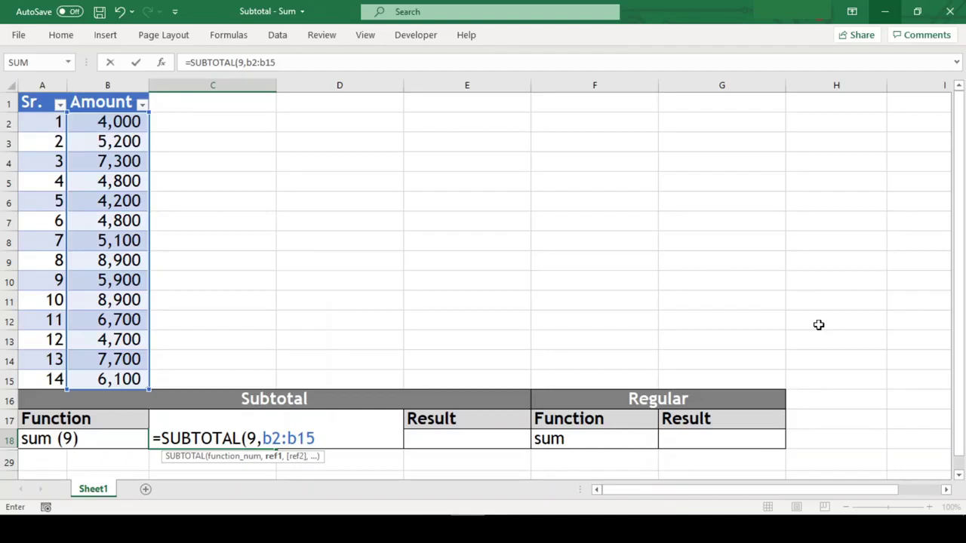
# Make both range references absolute as $B$2:$B$15 and complete the SUBTOTAL formula in C18.
pyautogui.click(271, 439)
pyautogui.press('F4')
pyautogui.click(319, 439)
pyautogui.press('F4')
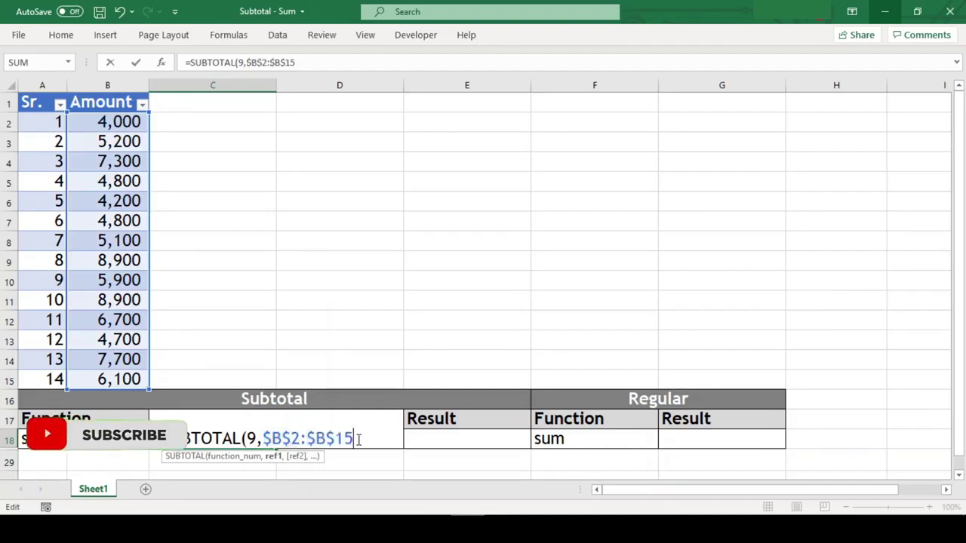
pyautogui.write(')')
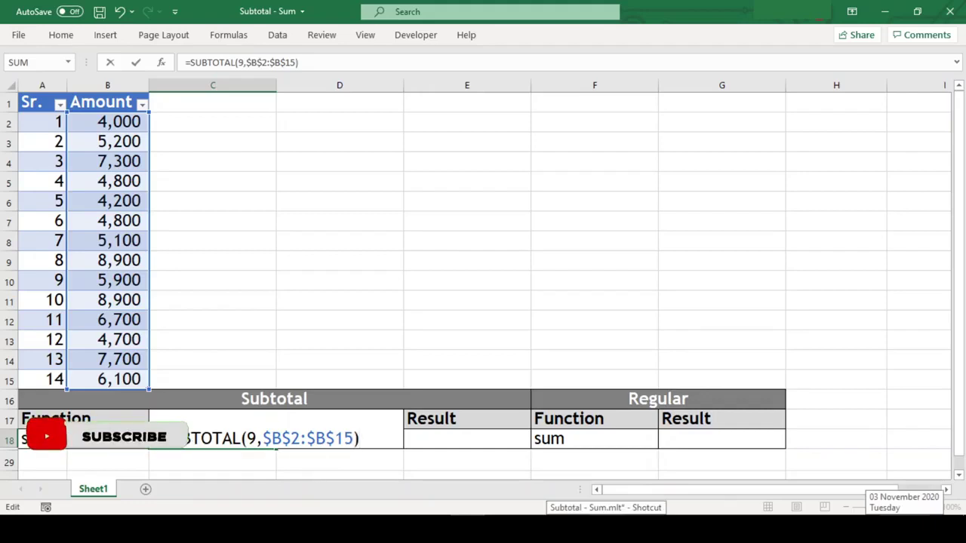
pyautogui.press('Return')
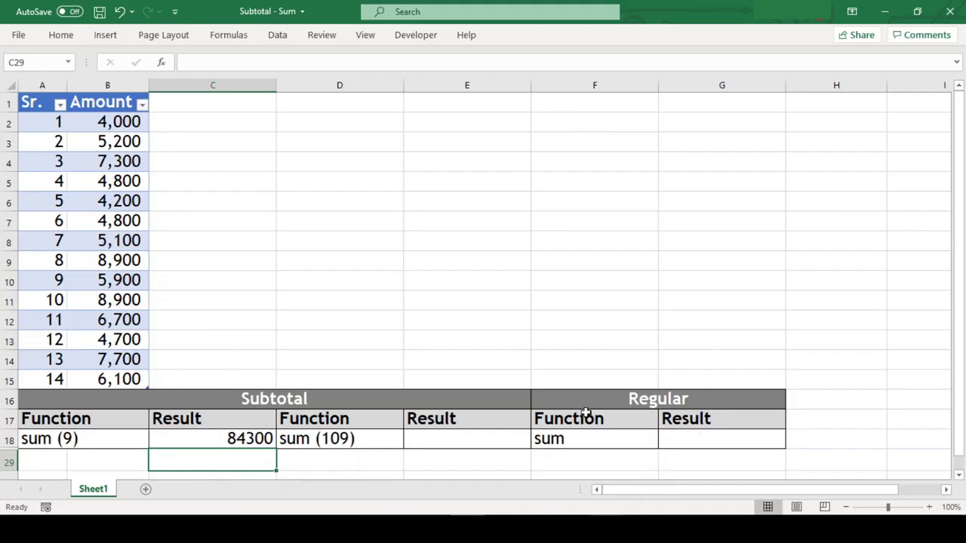
pyautogui.moveTo(664, 462); pyautogui.dragTo(592, 460)
pyautogui.click(639, 355)
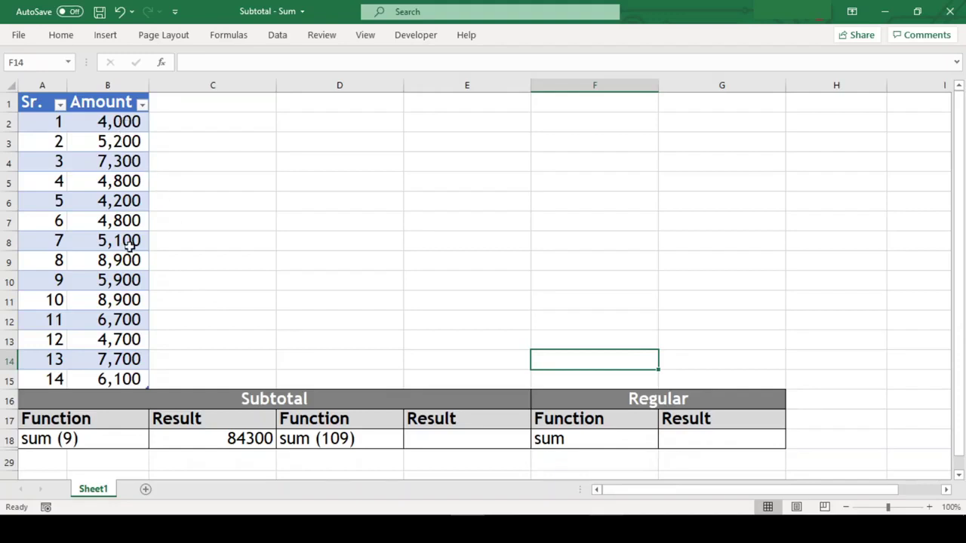
# Enter the formula =SUM(B2:B15) in G18 as the regular sum result.
pyautogui.click(680, 436)
pyautogui.write('=')
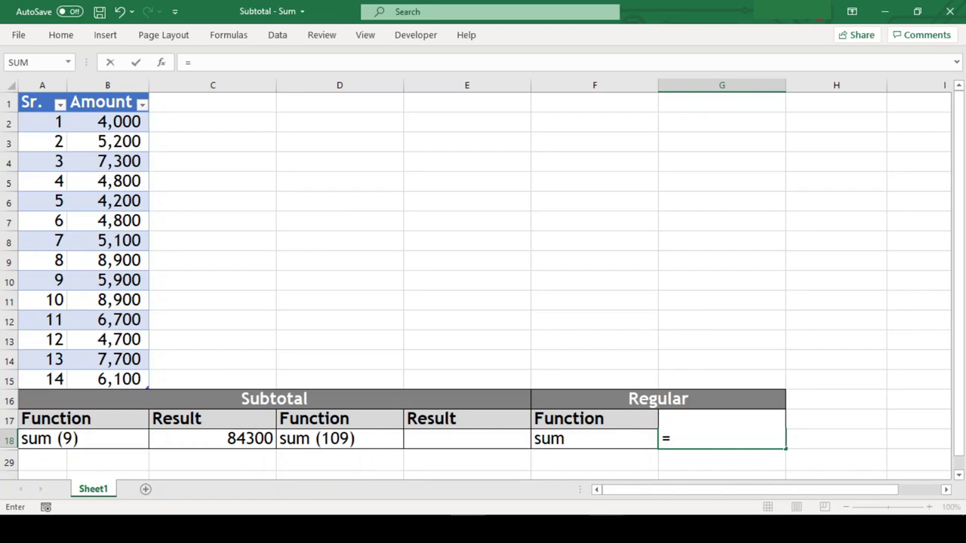
pyautogui.write('sum(b')
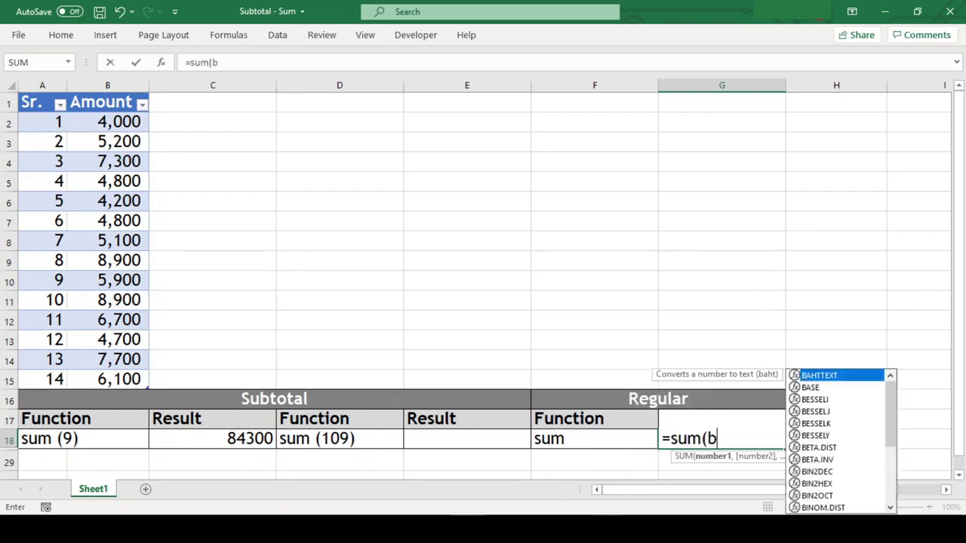
pyautogui.write('2:b15')
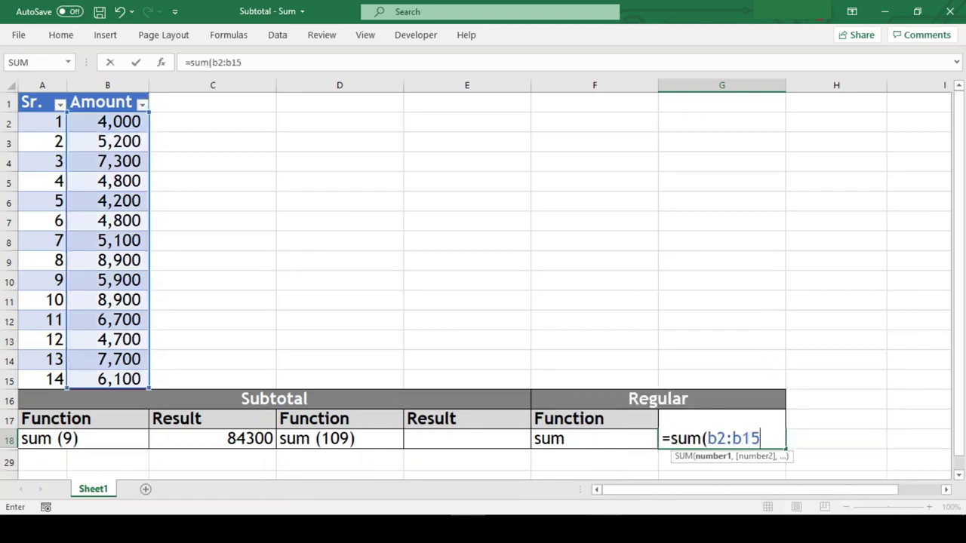
pyautogui.press('Return')
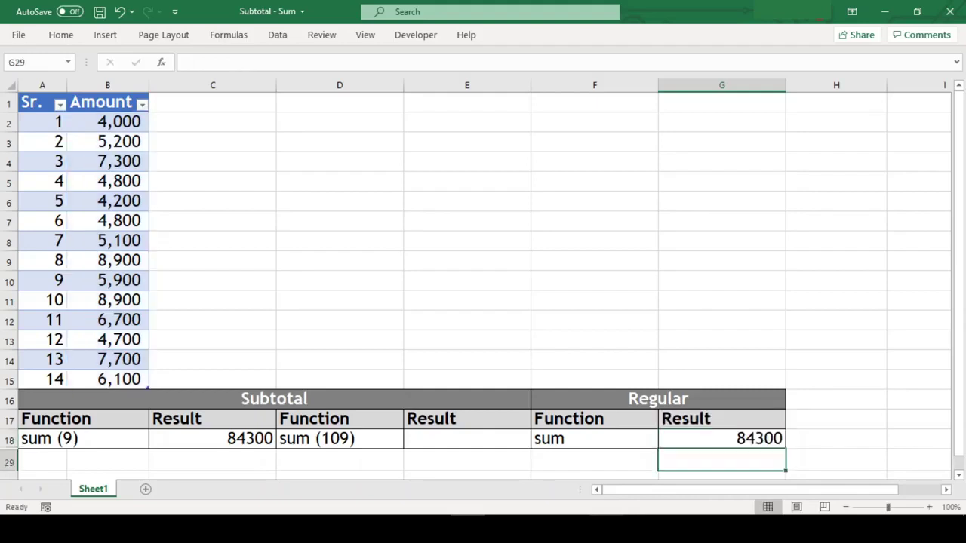
# Compare the regular SUM formula in G18 with the SUBTOTAL formula in C18.
pyautogui.click(722, 439)
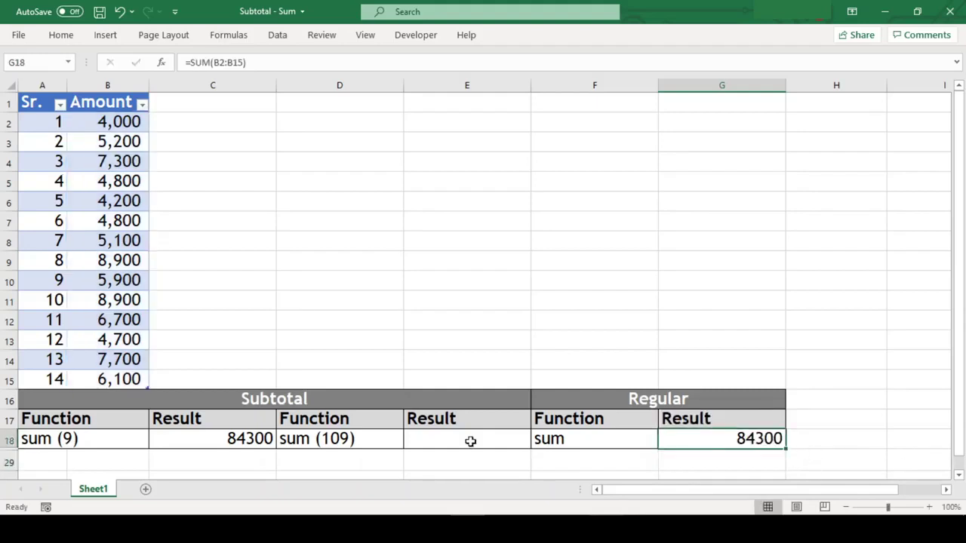
pyautogui.click(177, 446)
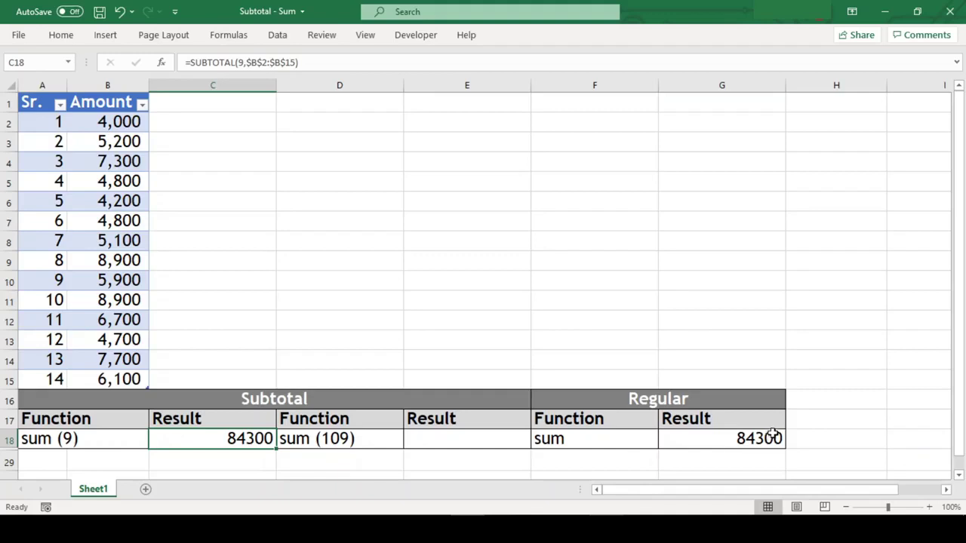
pyautogui.click(752, 461)
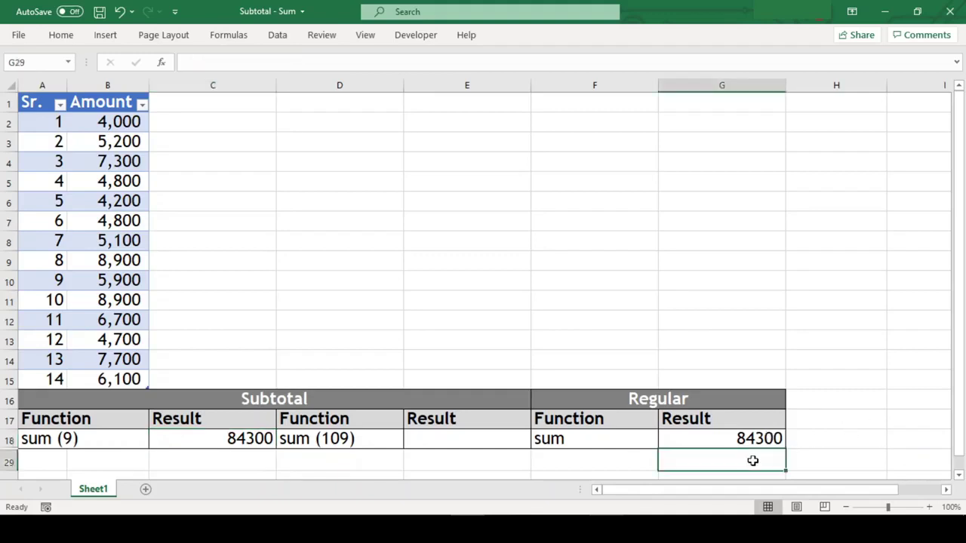
# Filter the Amount column with a number filter for values greater than 6000.
pyautogui.click(142, 103)
pyautogui.moveTo(77, 240)
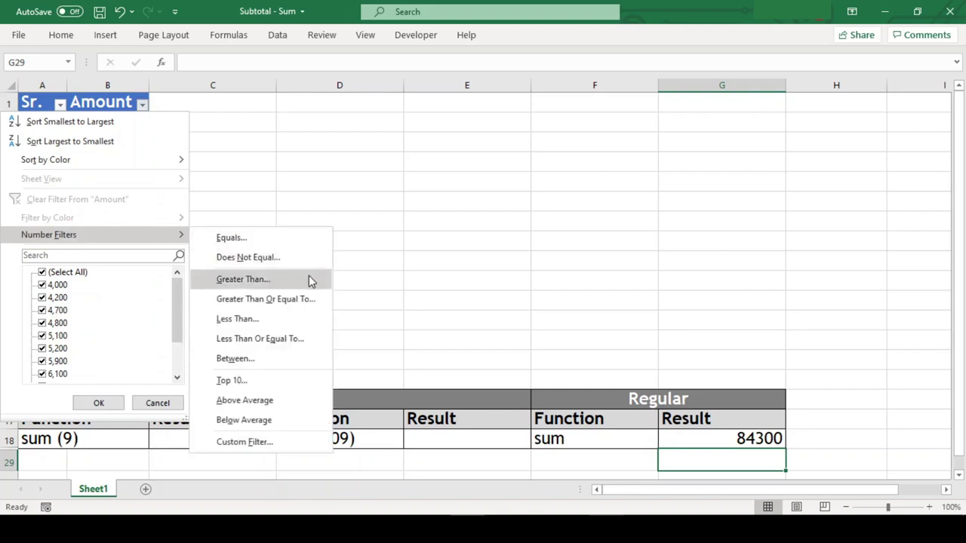
pyautogui.click(309, 281)
pyautogui.write('6000')
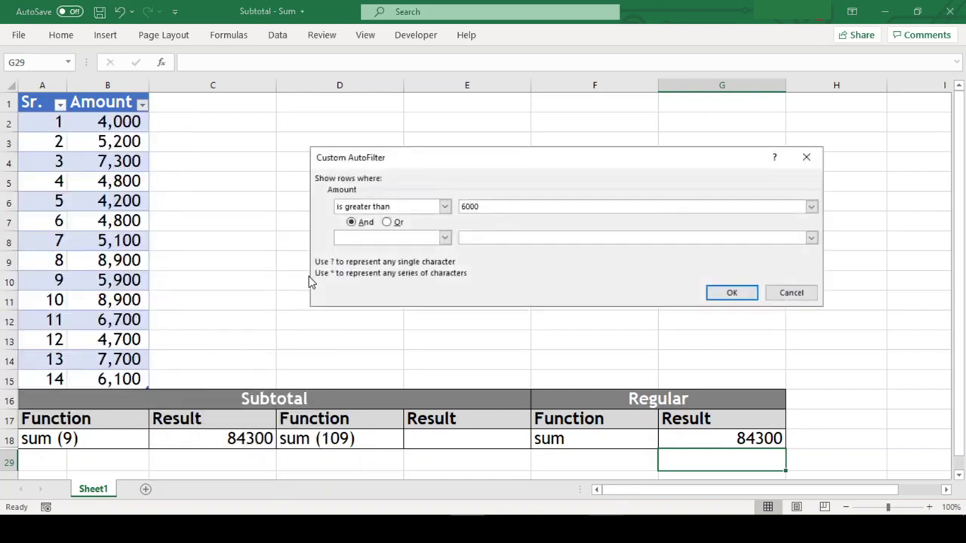
pyautogui.press('Return')
pyautogui.click(212, 345)
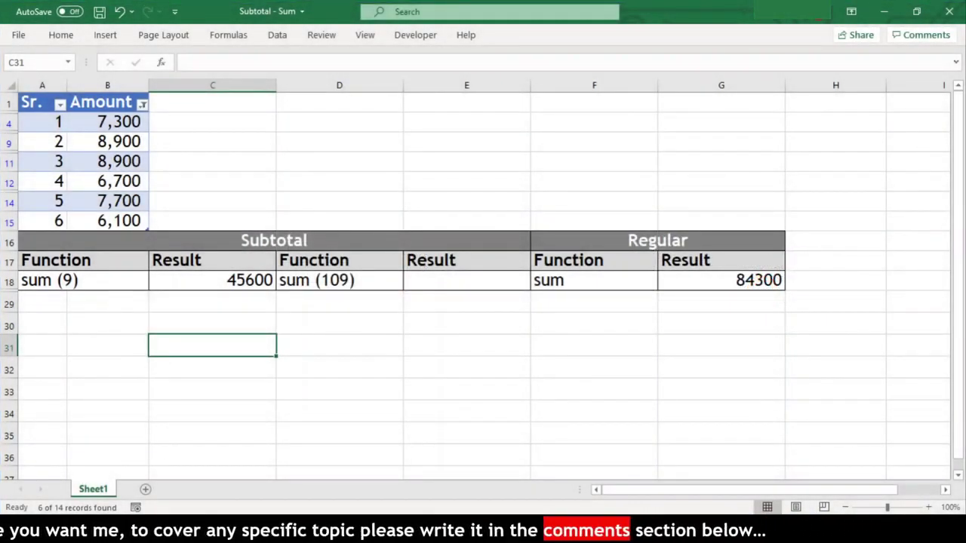
# Copy the SUBTOTAL formula from C18 to E18 and change its function number to 109.
pyautogui.click(250, 281)
pyautogui.hotkey('ctrl', 'c')
pyautogui.click(434, 284)
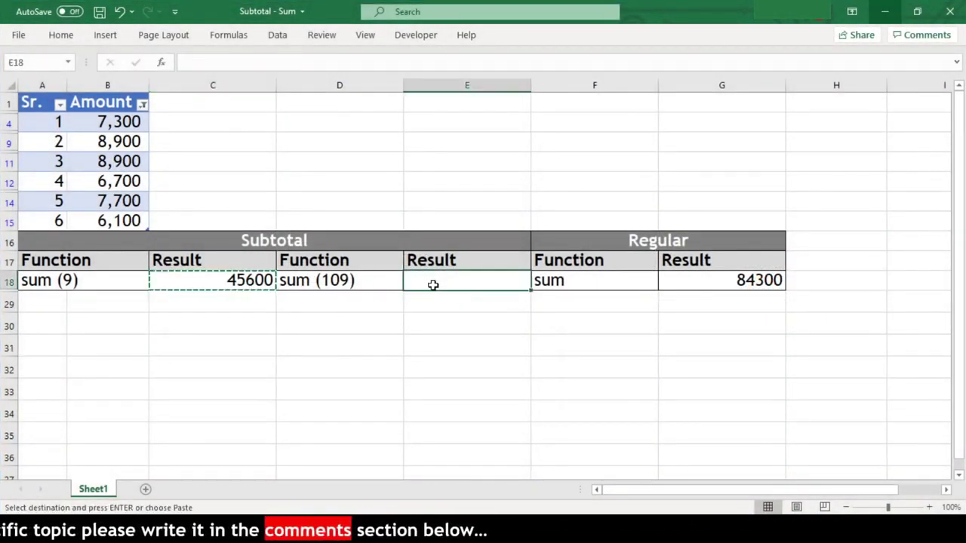
pyautogui.hotkey('ctrl', 'v')
pyautogui.press('F2')
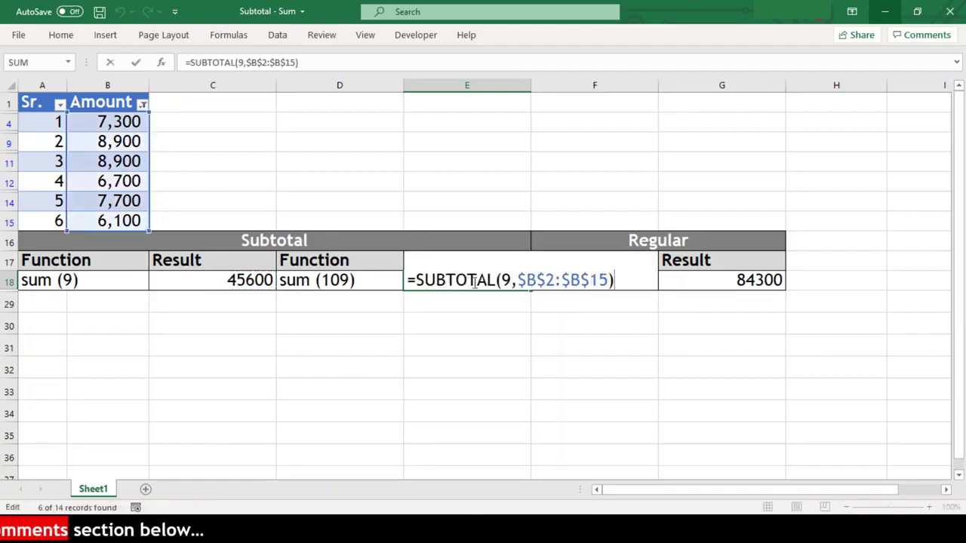
pyautogui.click(502, 281)
pyautogui.write('1')
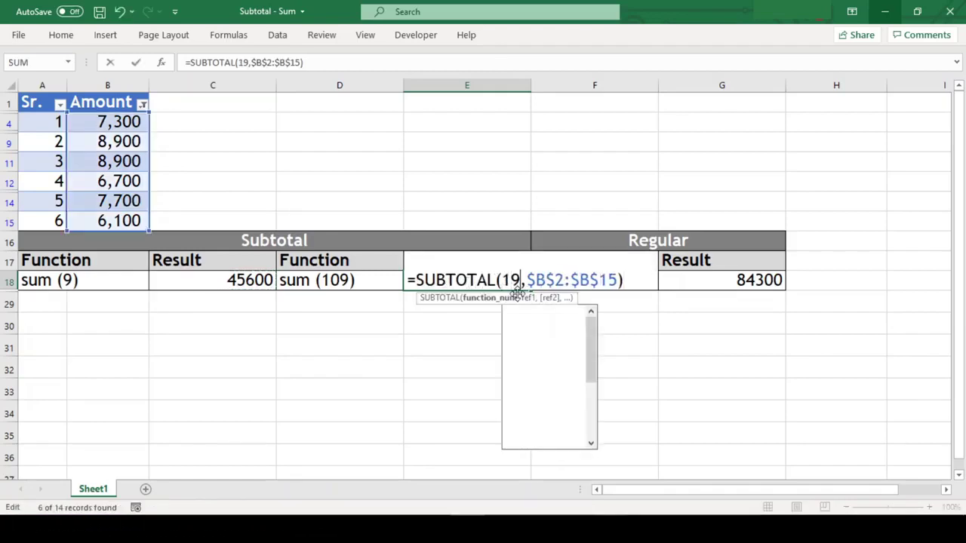
pyautogui.write('0')
pyautogui.press('Return')
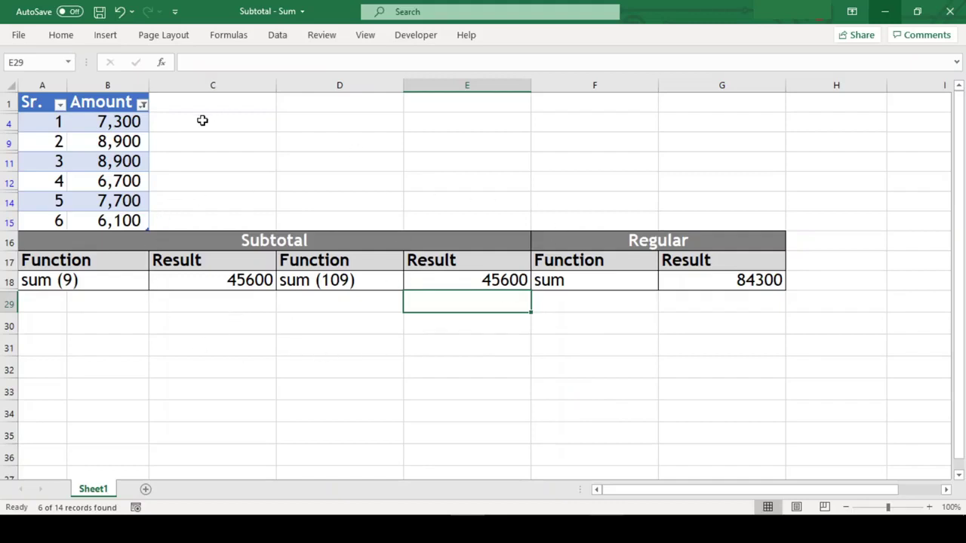
# Select all values in the Amount column's filter to show every row again.
pyautogui.click(142, 103)
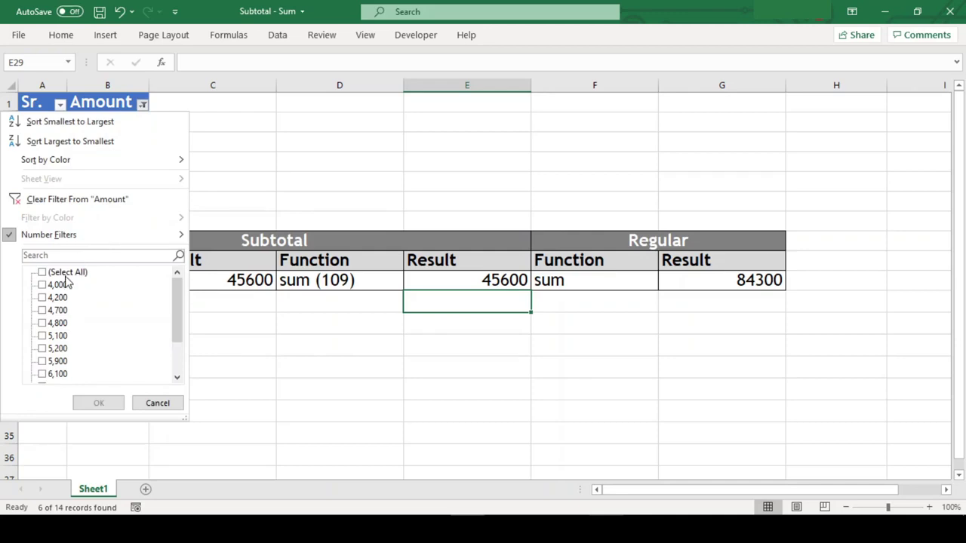
pyautogui.click(66, 274)
pyautogui.click(104, 403)
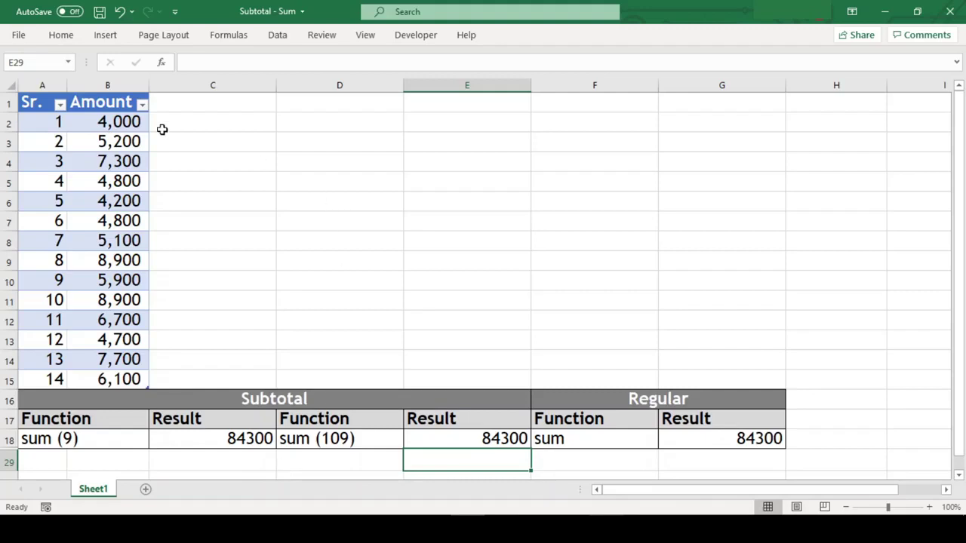
# Hide rows 7 to 10 of the worksheet.
pyautogui.moveTo(4, 221); pyautogui.dragTo(6, 284)
pyautogui.rightClick(6, 284)
pyautogui.click(36, 249)
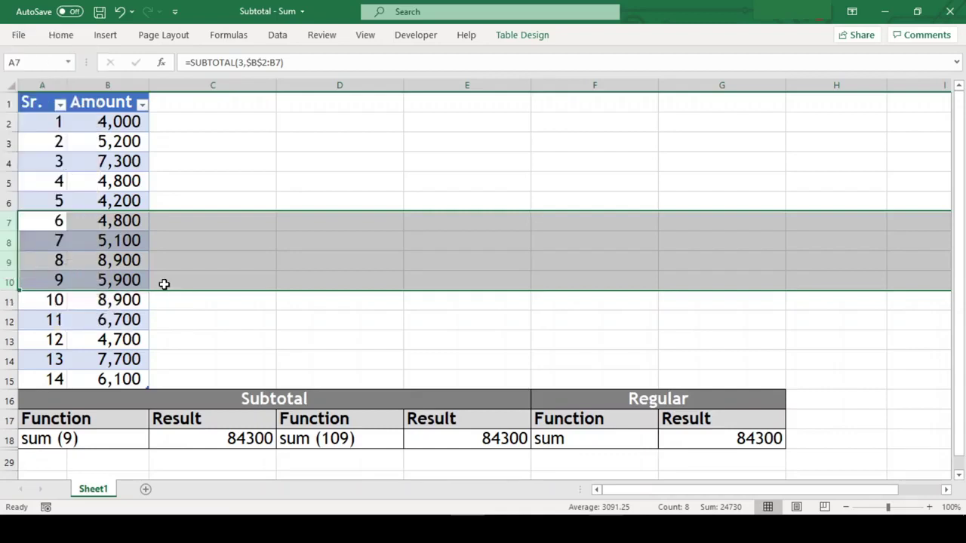
pyautogui.click(835, 430)
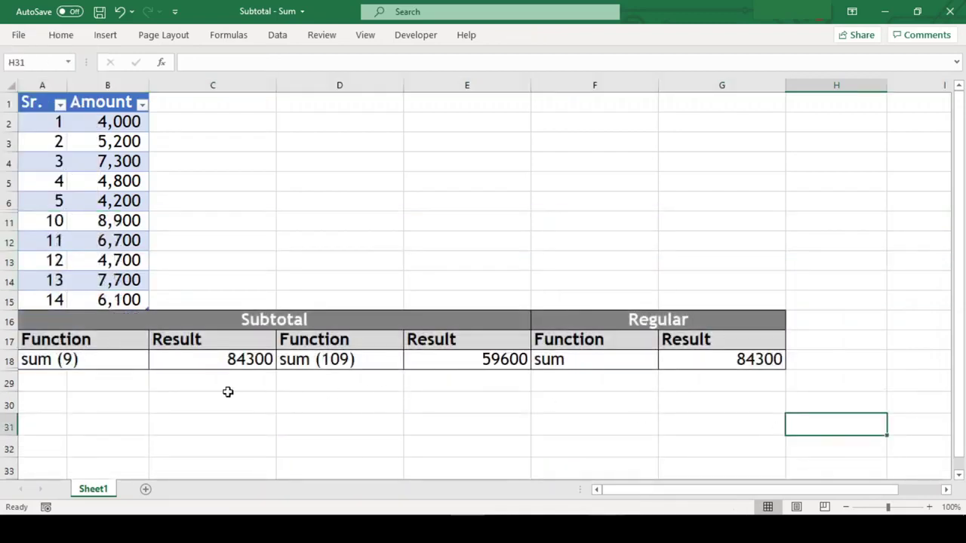